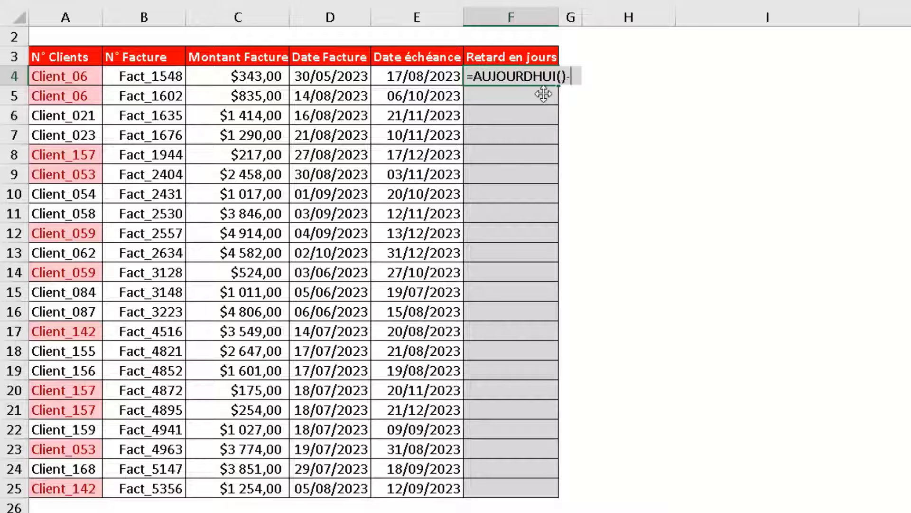
- Complete the formula in F4 as =AUJOURDHUI()-E4 to calculate the first invoice's delay in days
text(-)
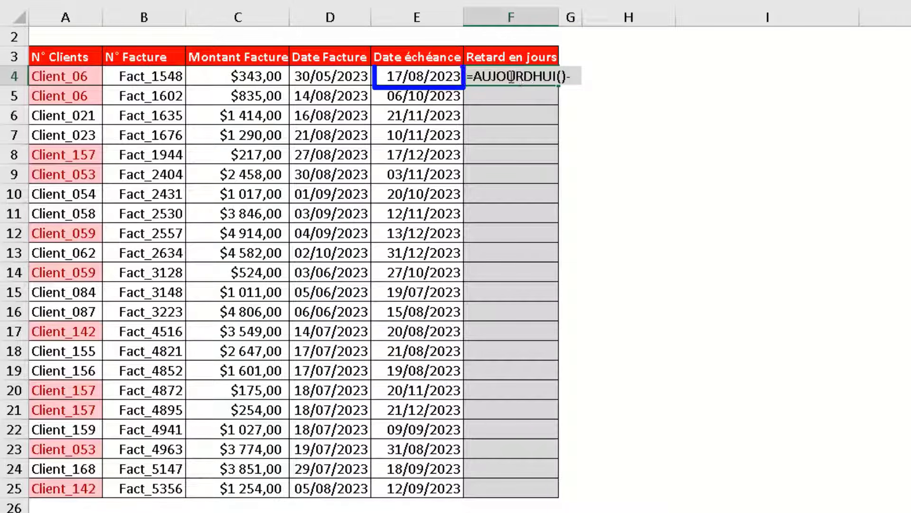
click(438, 79)
key(Return)
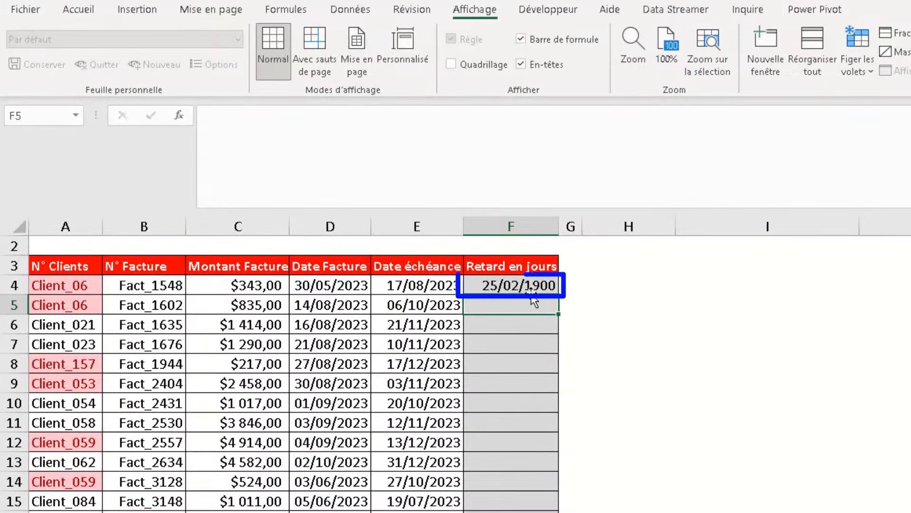
- Apply the Standard number format to F4 and fill its formula down the Retard en jours column to row 25
click(532, 285)
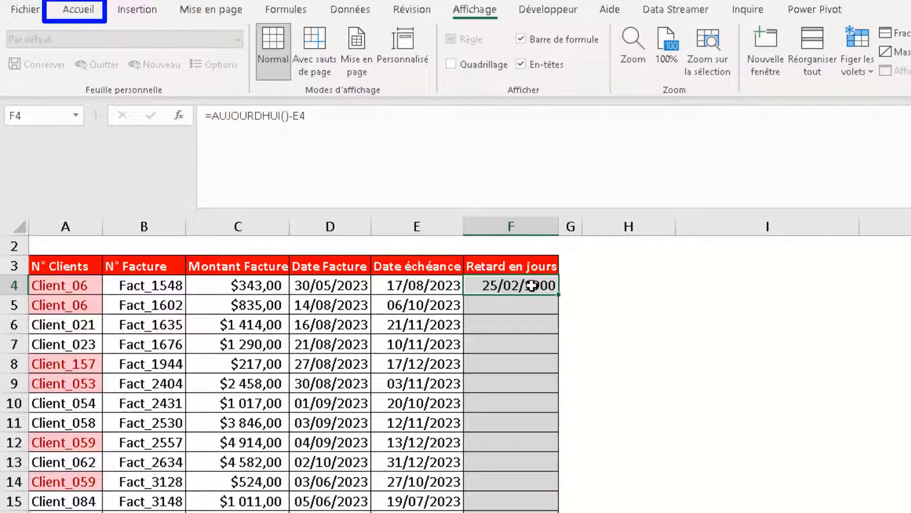
click(78, 10)
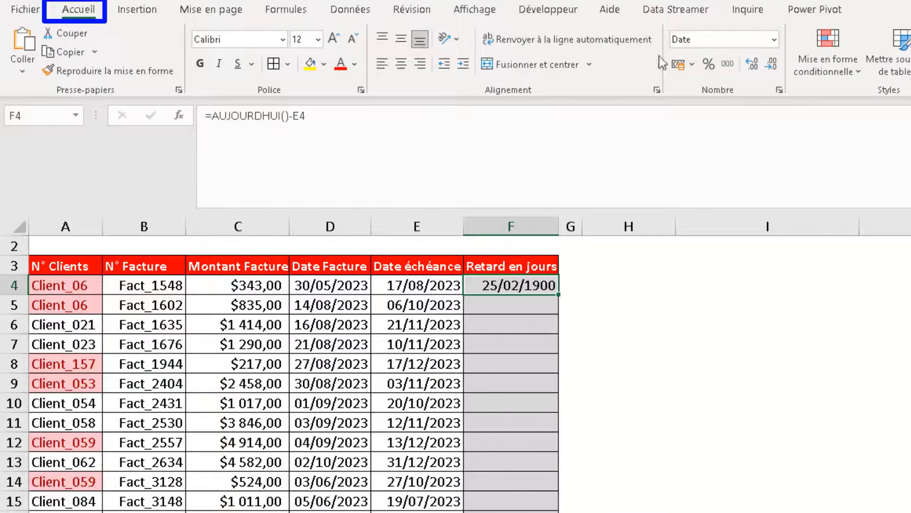
click(776, 41)
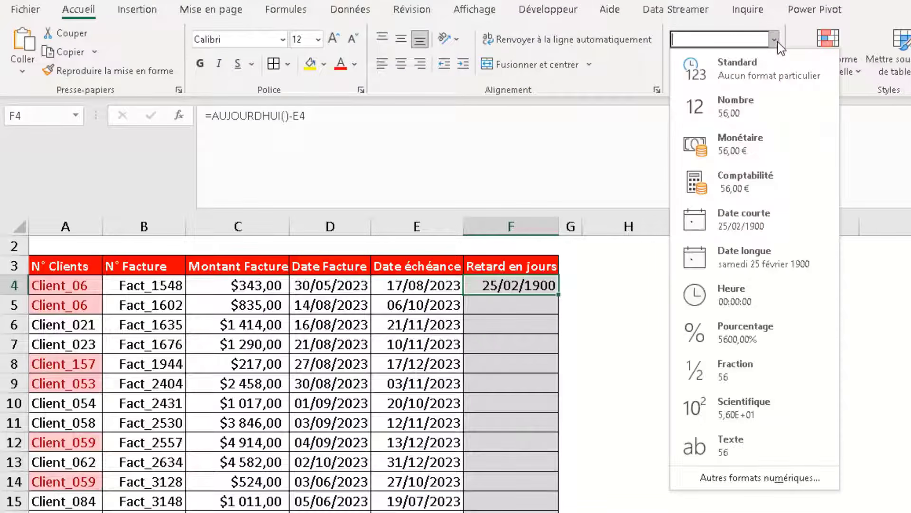
click(754, 66)
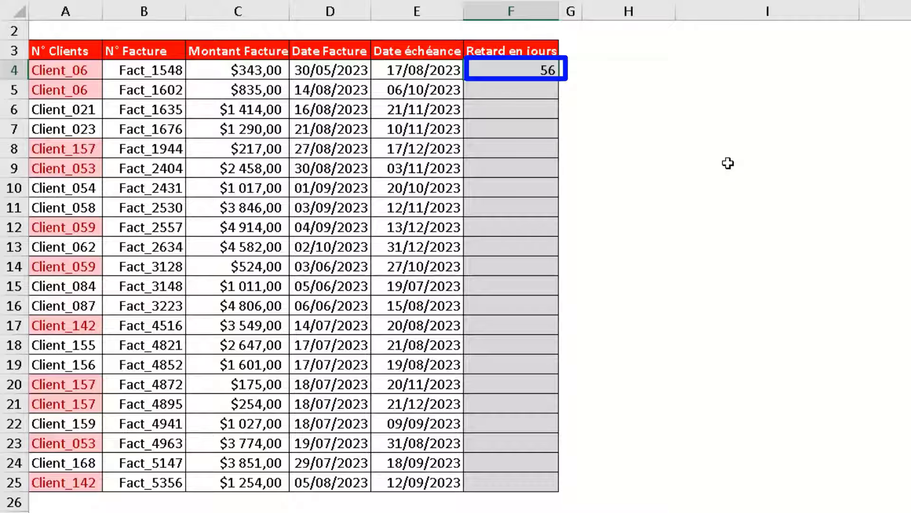
double_click(558, 79)
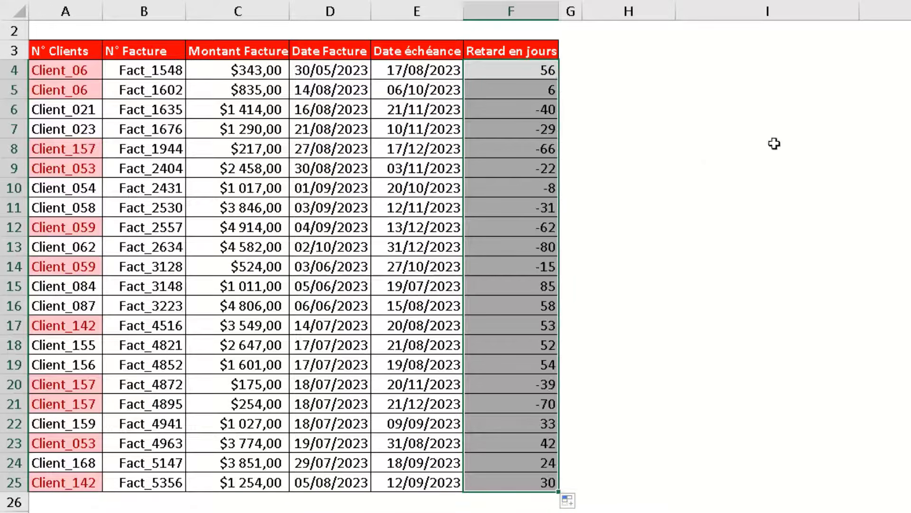
click(802, 161)
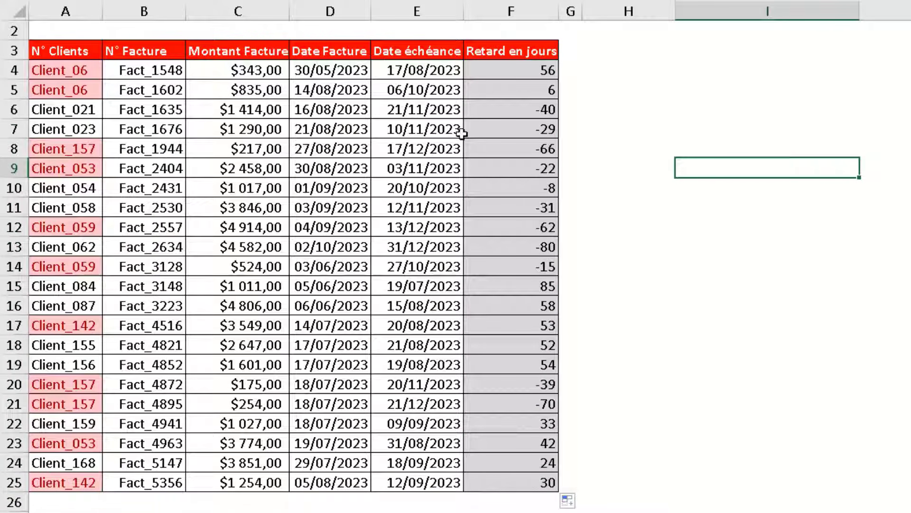
- Create a pivot table from the invoice data in Données!$A$3:$F$25 on a new worksheet
click(327, 245)
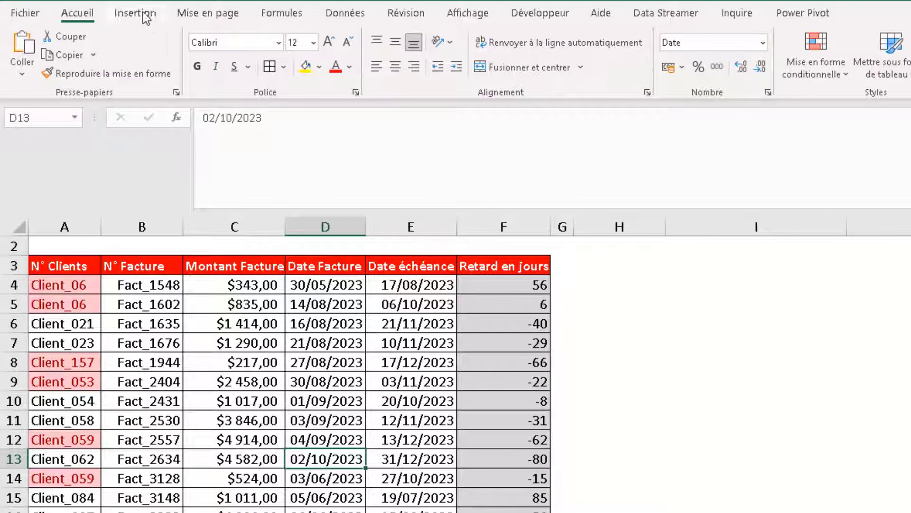
click(158, 19)
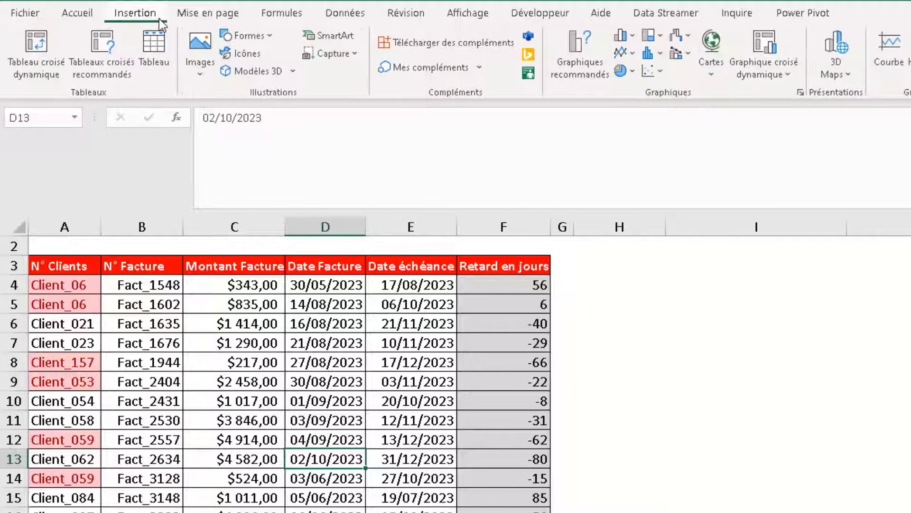
click(58, 41)
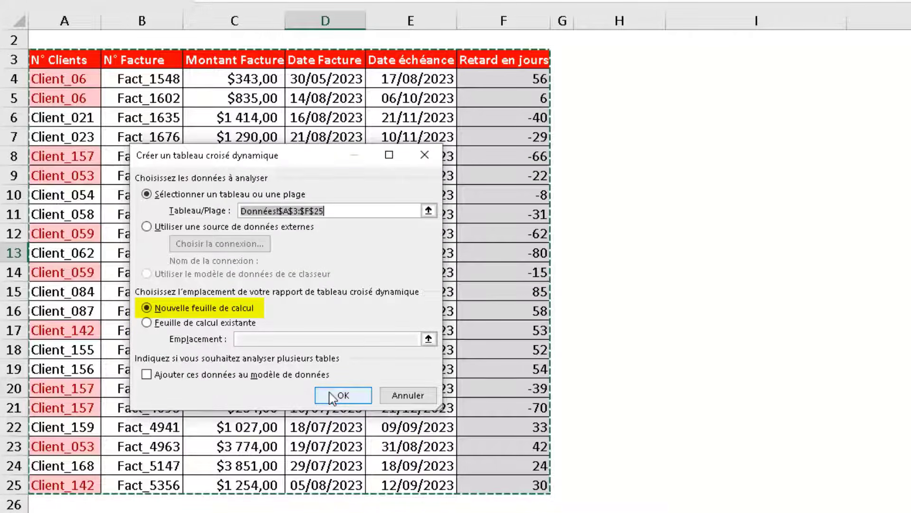
click(343, 395)
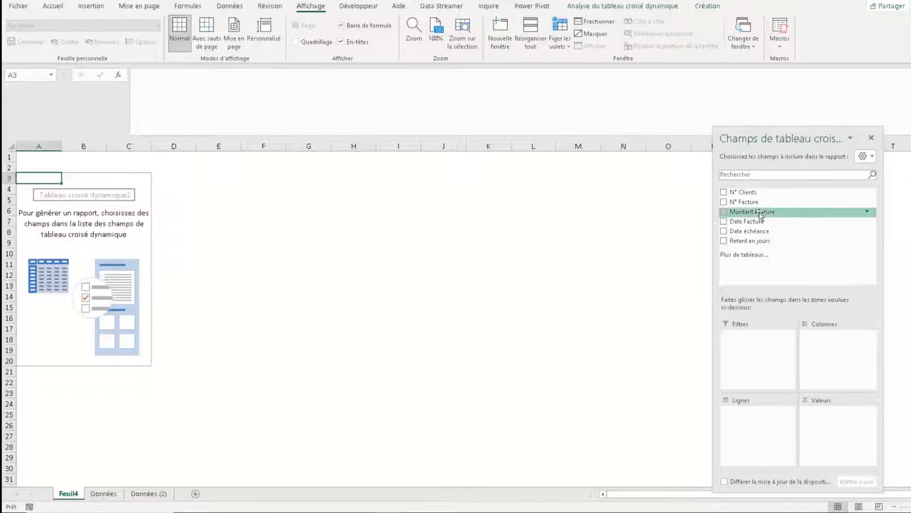
- Add N° Facture to the pivot table's rows and Retard en jours to its columns
drag(757, 204, 759, 422)
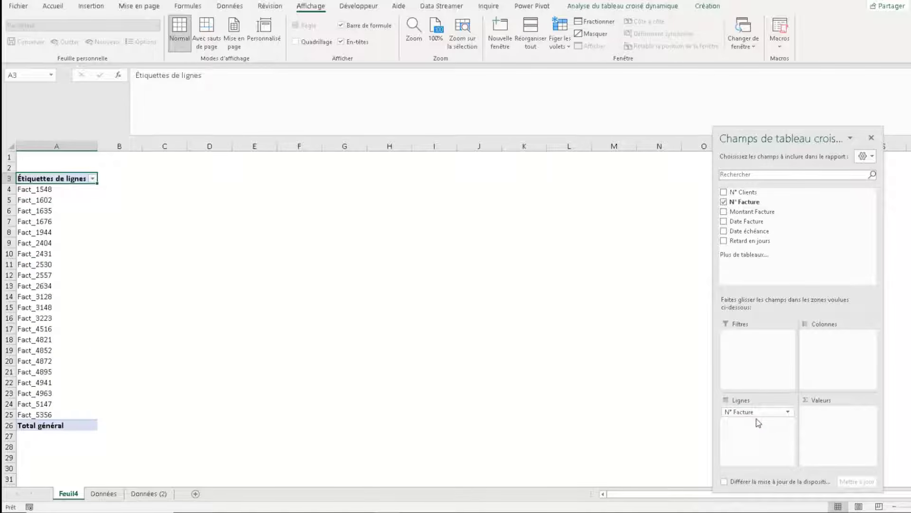
drag(760, 245, 829, 341)
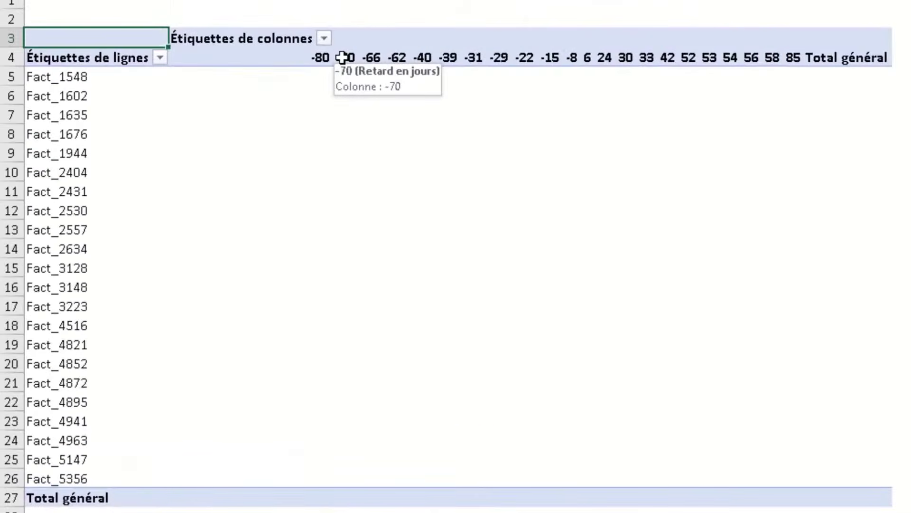
- Group the Retard en jours column labels from -90 to 90 in intervals of 30
click(342, 58)
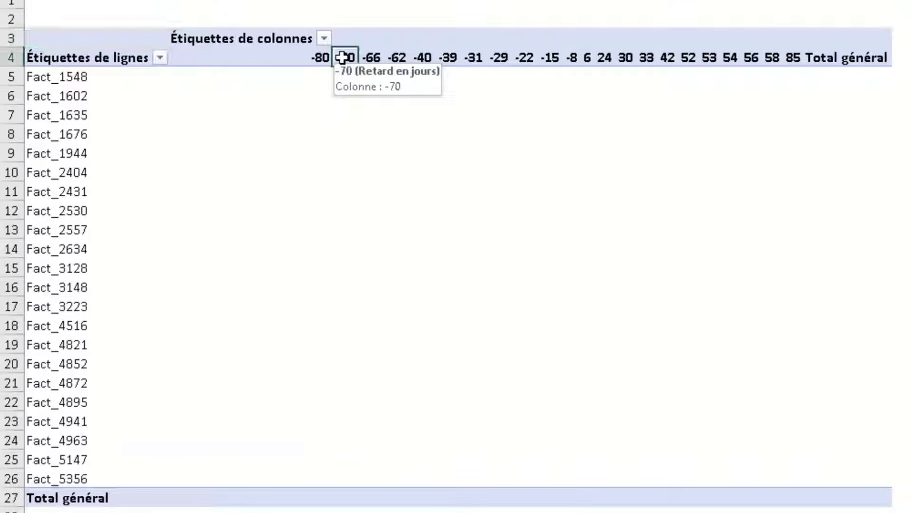
right_click(342, 59)
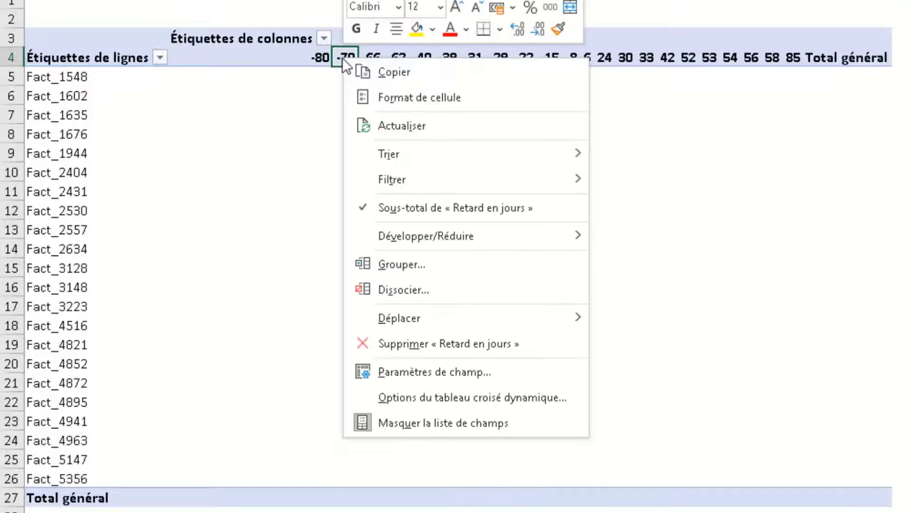
click(477, 270)
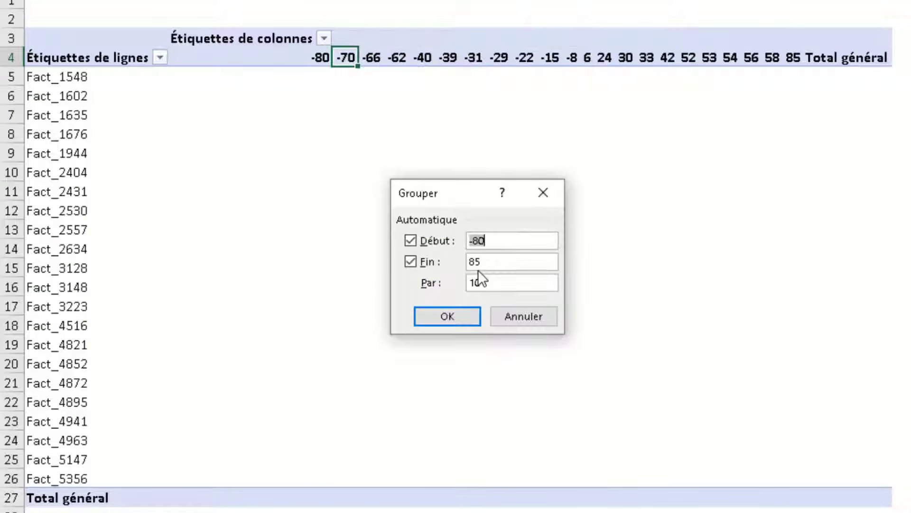
click(494, 241)
key(BackSpace)
key(BackSpace)
text(90)
key(BackSpace)
key(BackSpace)
text(90)
drag(485, 285, 468, 284)
text(30)
click(432, 317)
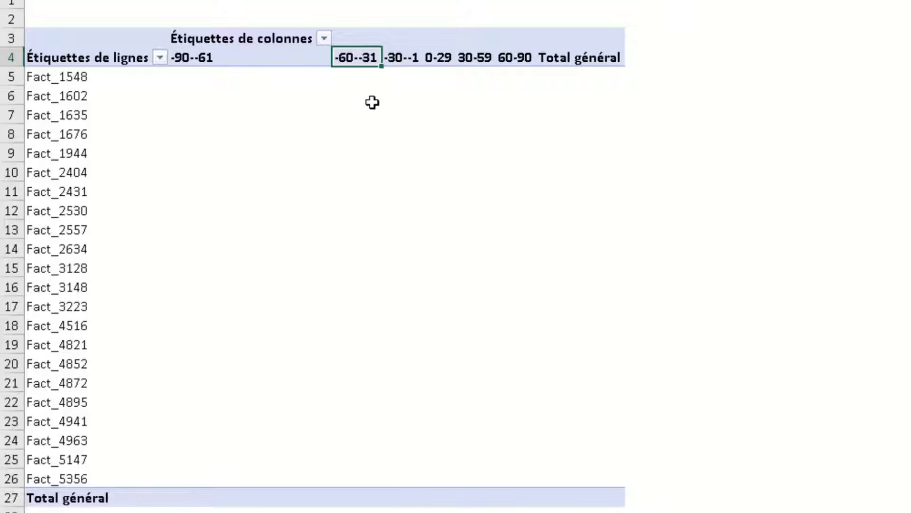
- Set the font colour of the negative interval headers, -90--61 through -30--1, to standard green
key(shift+Right)
click(226, 57)
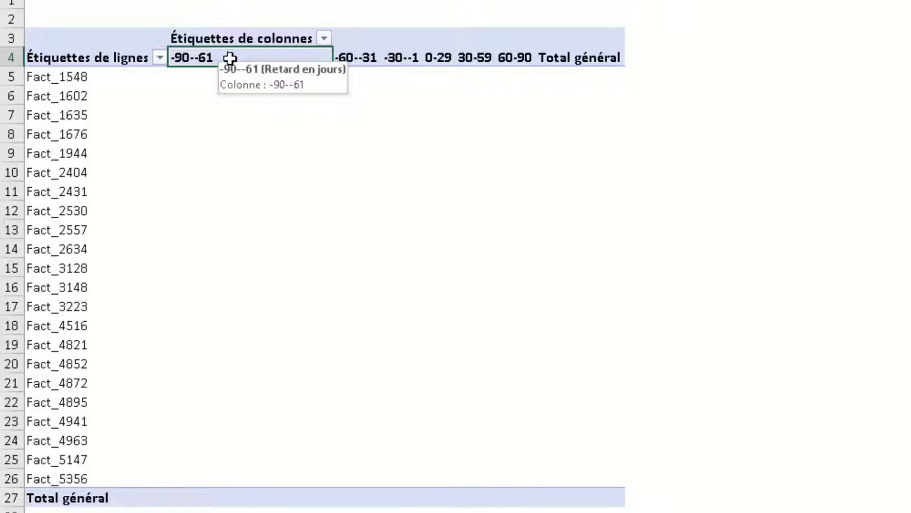
drag(306, 60, 388, 64)
click(103, 11)
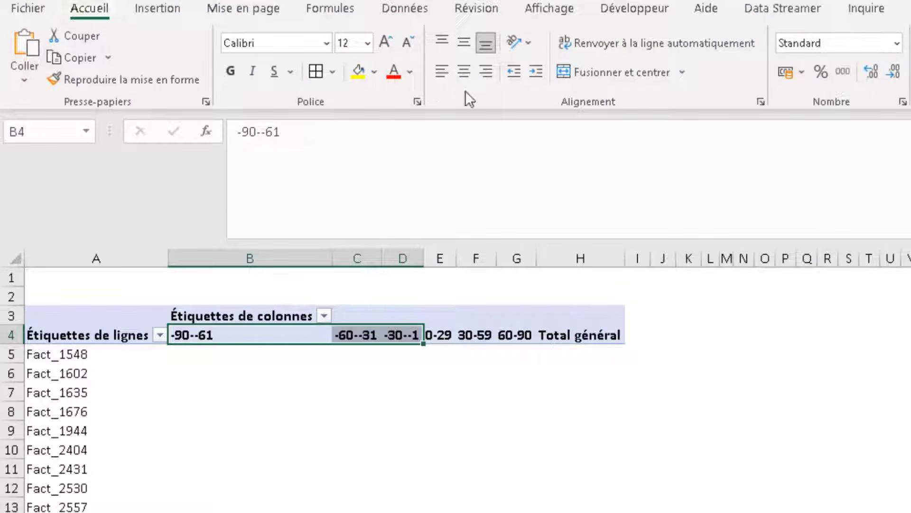
click(411, 68)
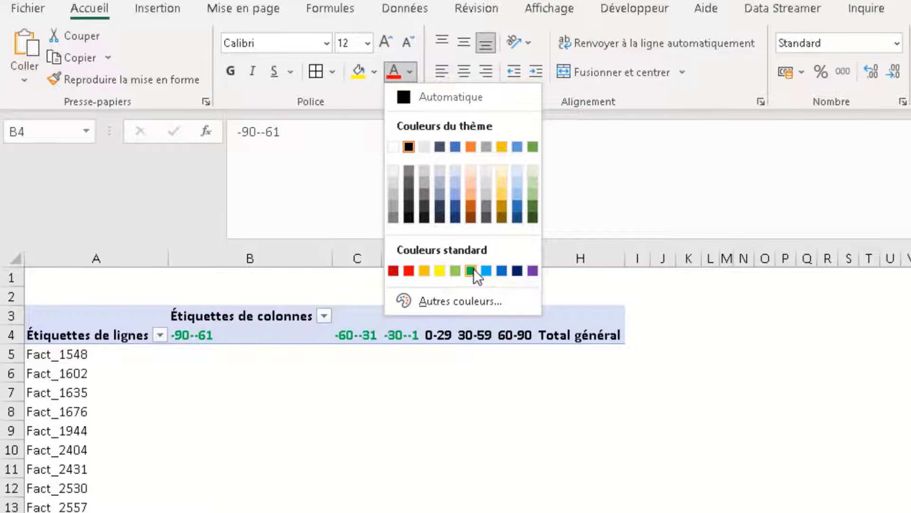
click(472, 270)
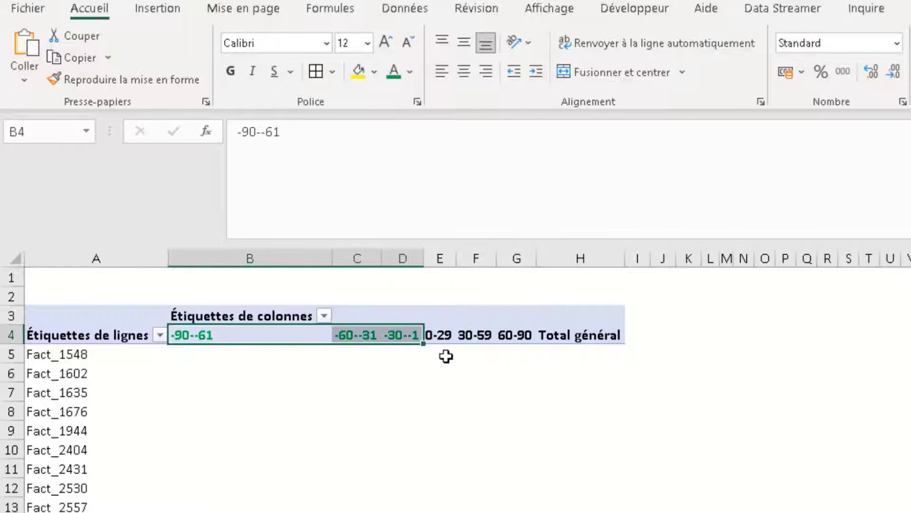
- Set the font colour of the 0-29, 30-59 and 60-90 interval headers to standard red
click(441, 335)
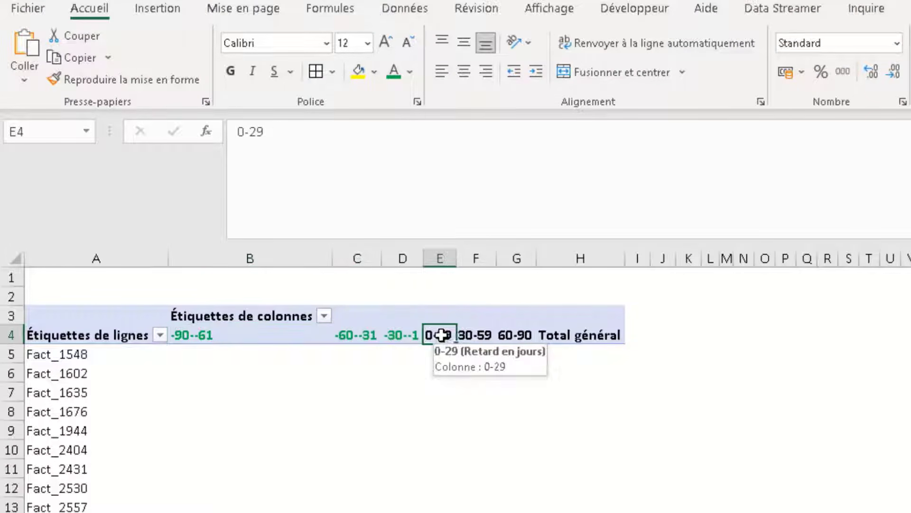
drag(441, 335, 508, 338)
click(411, 72)
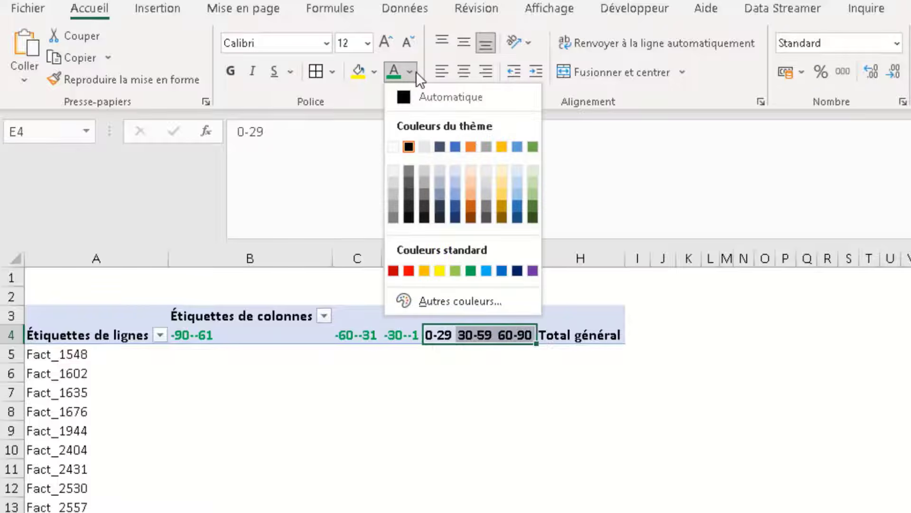
click(407, 270)
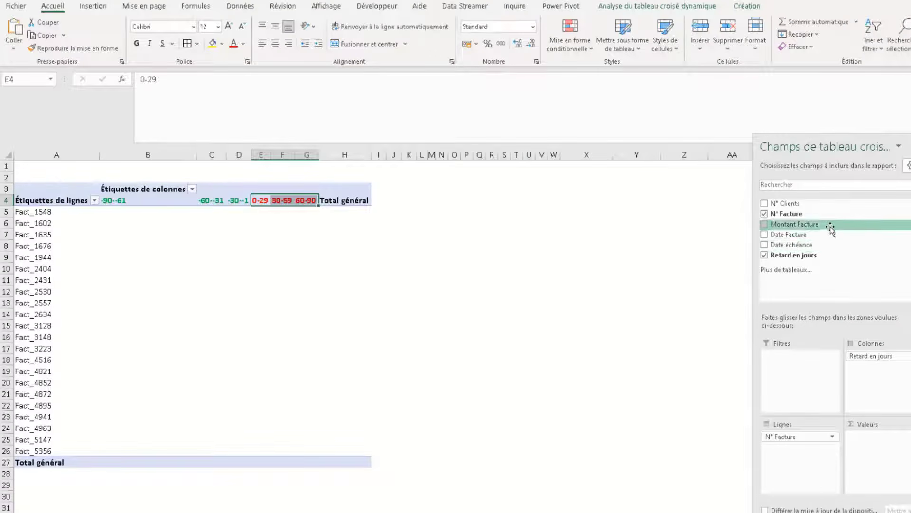
- Add N° Clients to the rows below N° Facture and Montant Facture to the values as a sum
drag(805, 204, 800, 463)
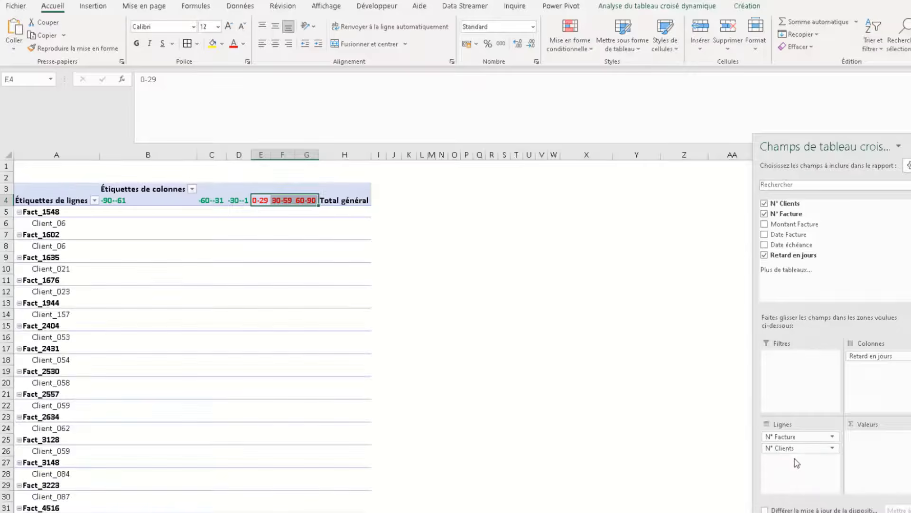
drag(796, 232, 878, 445)
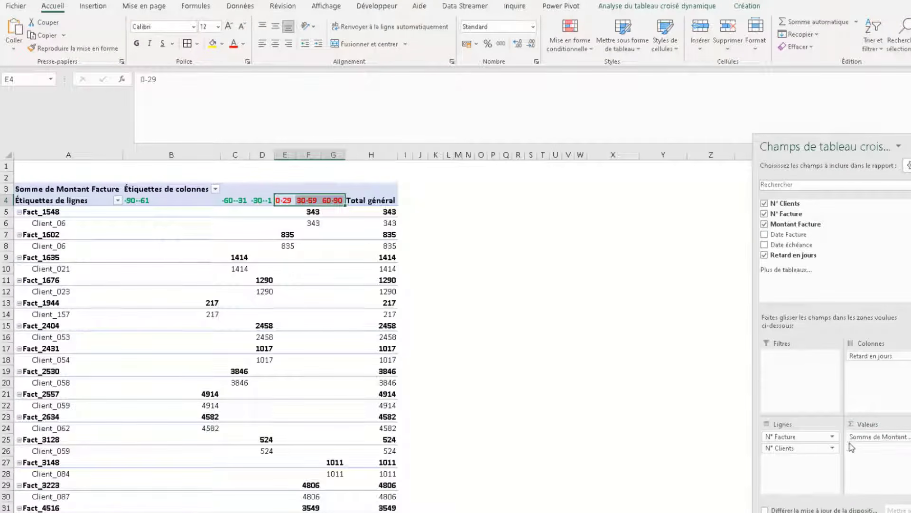
- Display the pivot table in tabular form and turn off its subtotals
click(161, 245)
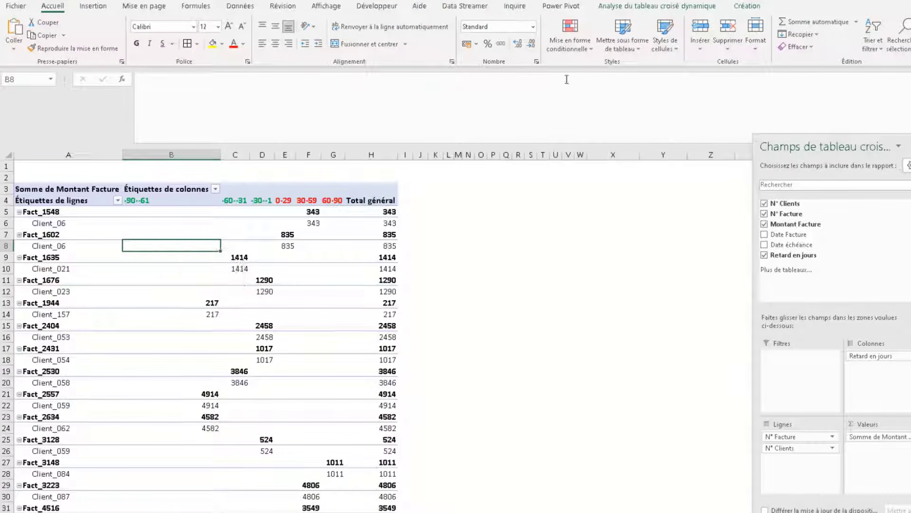
click(737, 7)
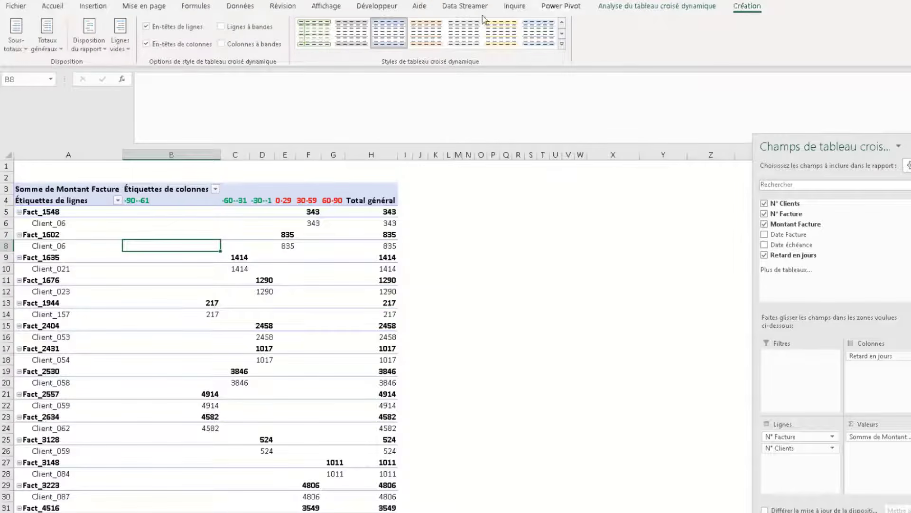
click(104, 52)
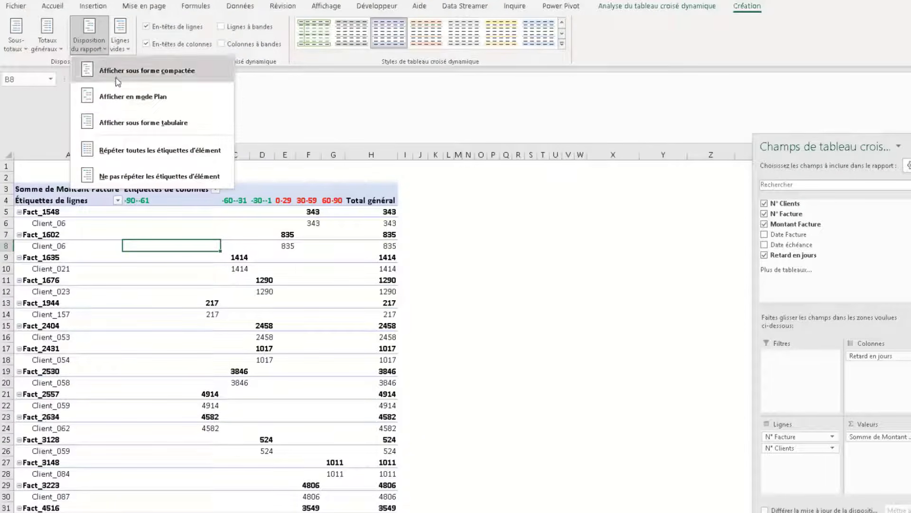
click(129, 125)
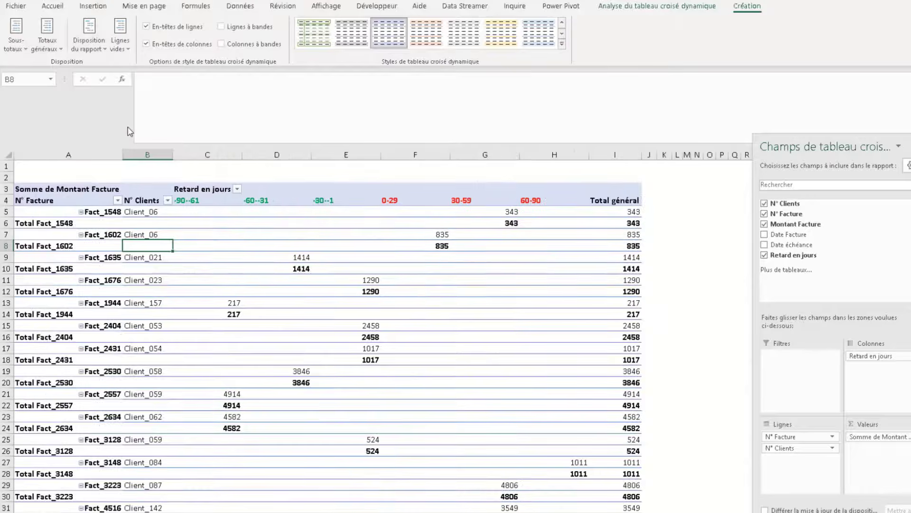
click(25, 49)
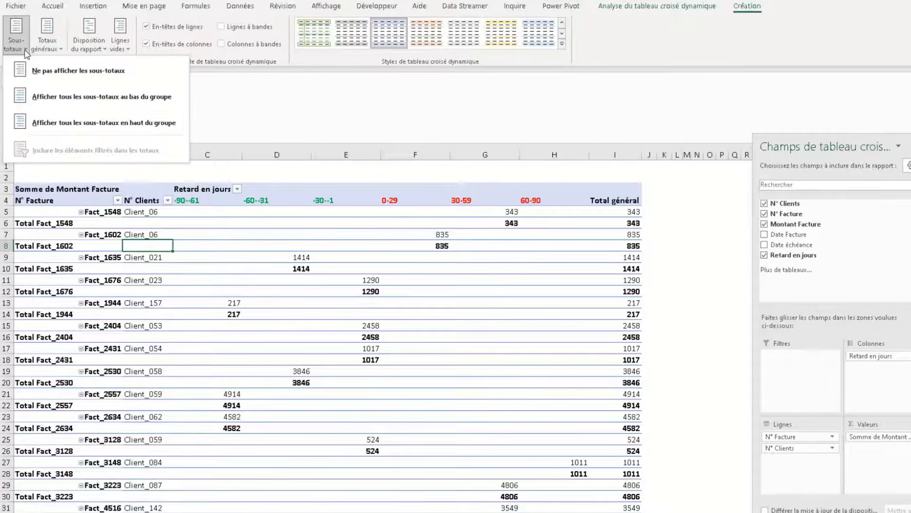
click(56, 82)
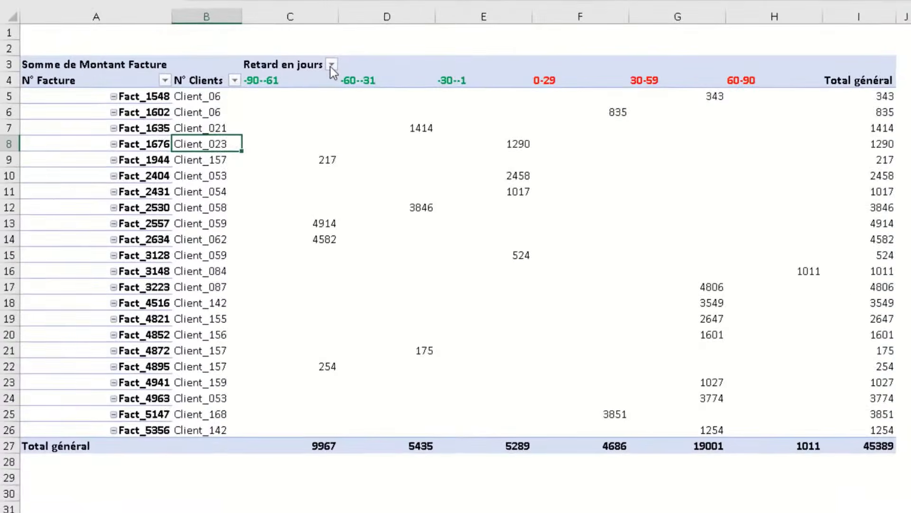
- Filter the Retard en jours field to keep only the 0-29, 30-59, 60-90 and >90 intervals
click(237, 189)
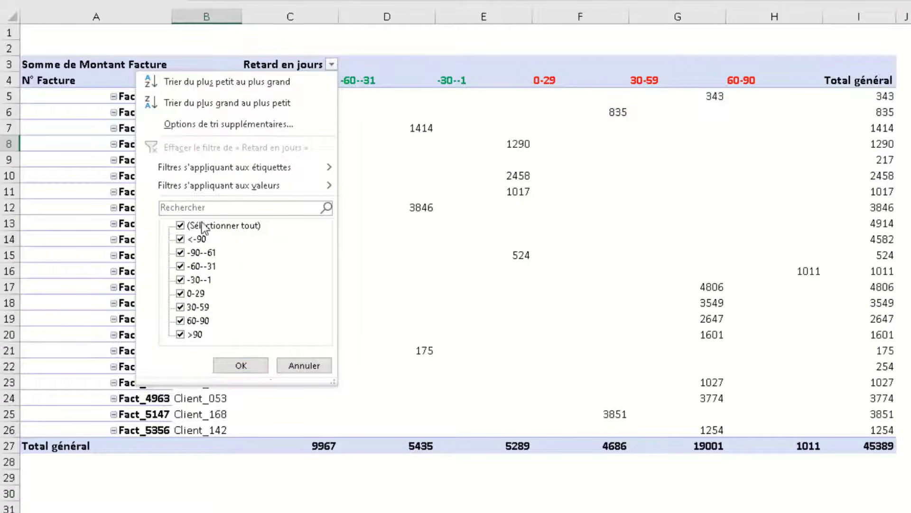
click(180, 225)
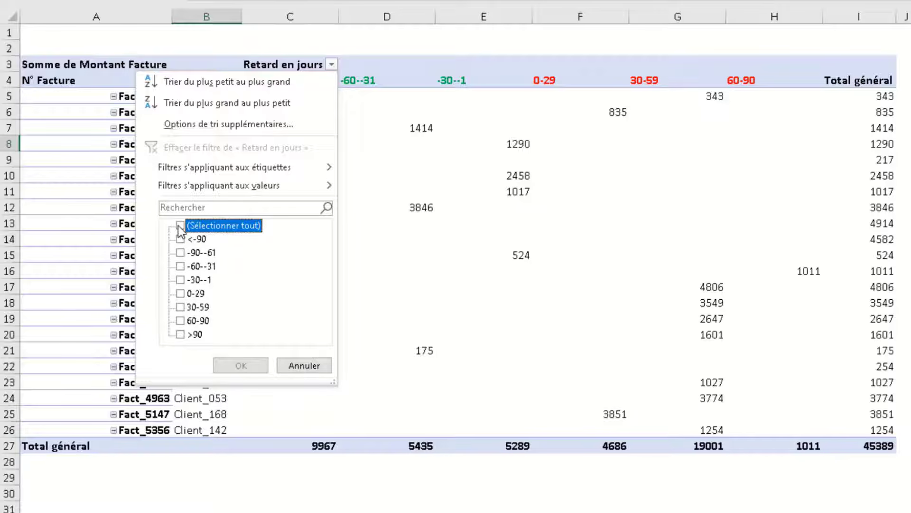
click(180, 293)
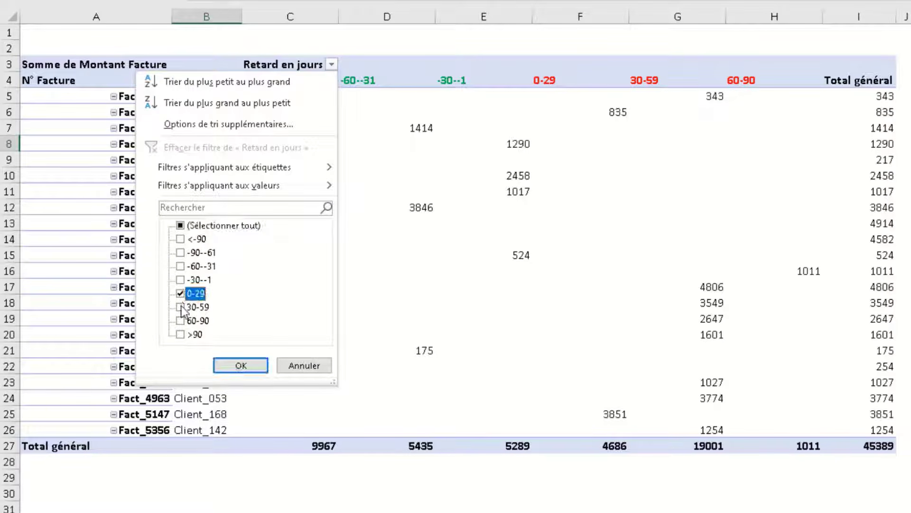
click(181, 307)
click(180, 321)
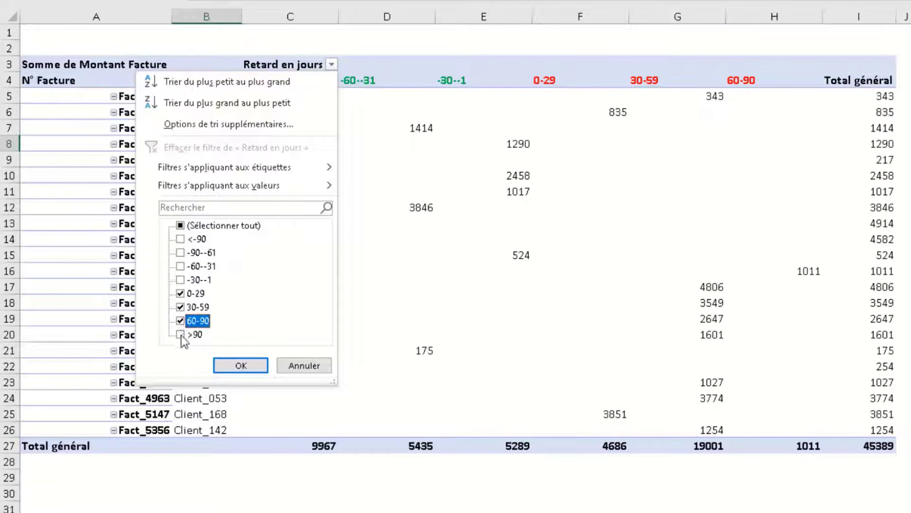
click(181, 335)
click(228, 364)
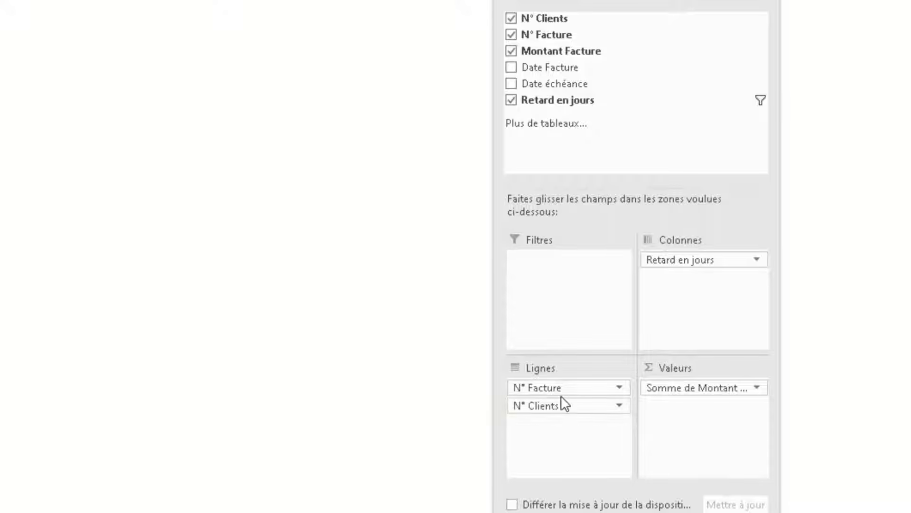
- Reorder the pivot table's row fields so that N° Clients comes before N° Facture
drag(563, 392, 559, 421)
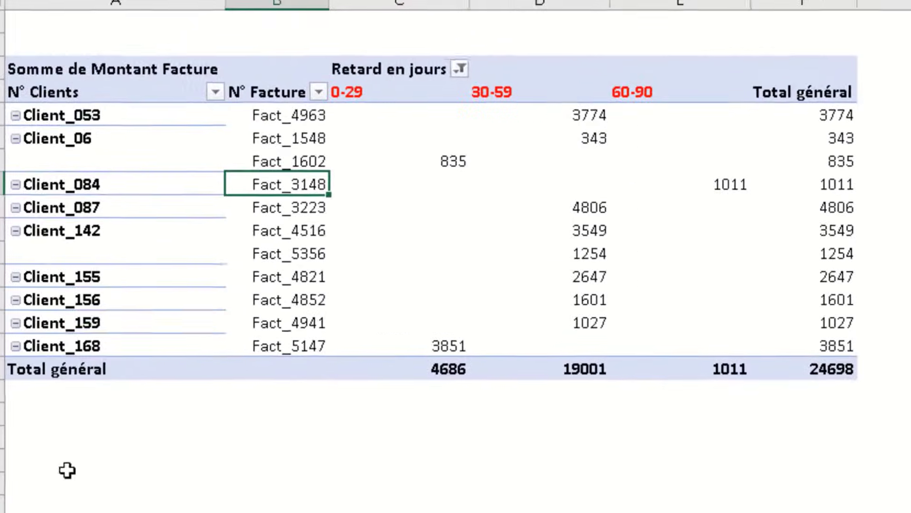
click(81, 145)
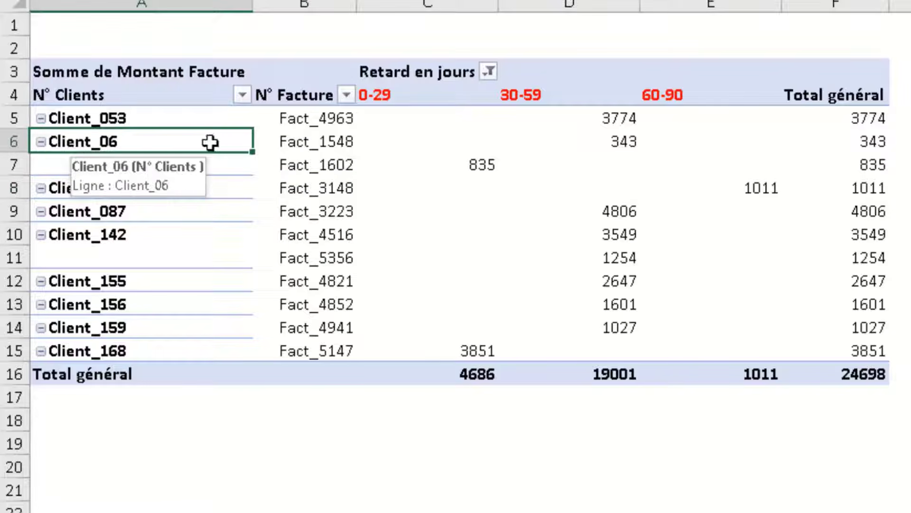
click(314, 148)
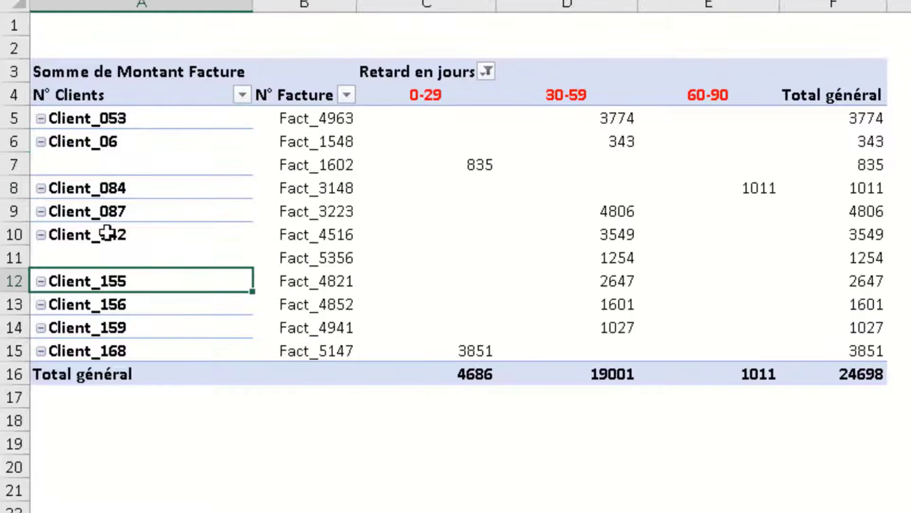
- Display all client subtotals at the bottom of each group and turn them off again
click(107, 232)
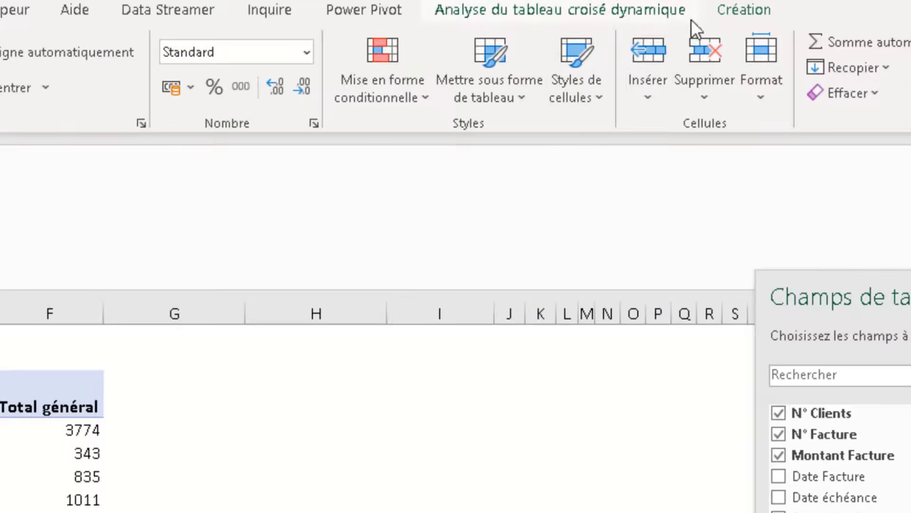
click(723, 12)
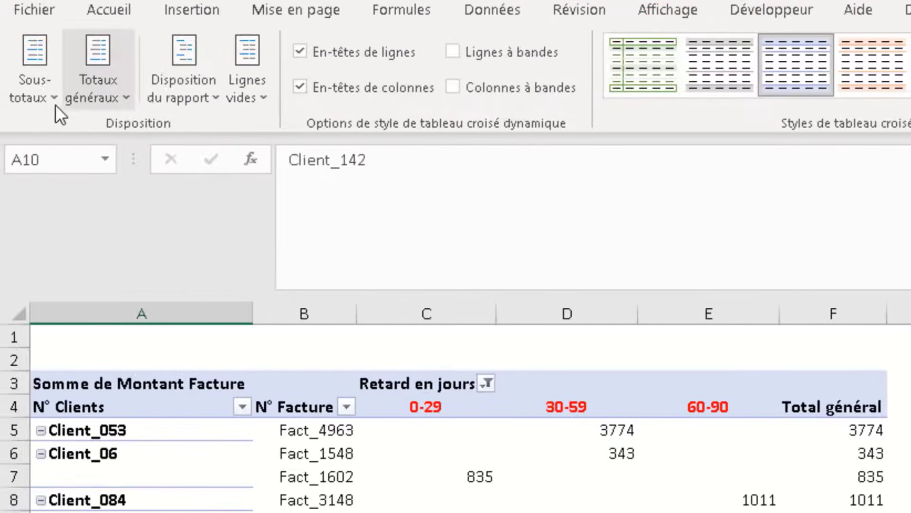
click(52, 100)
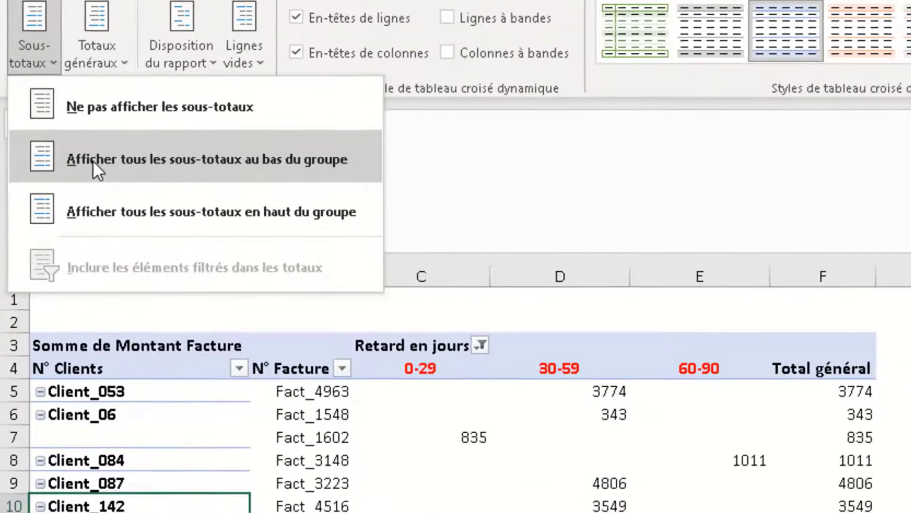
click(94, 196)
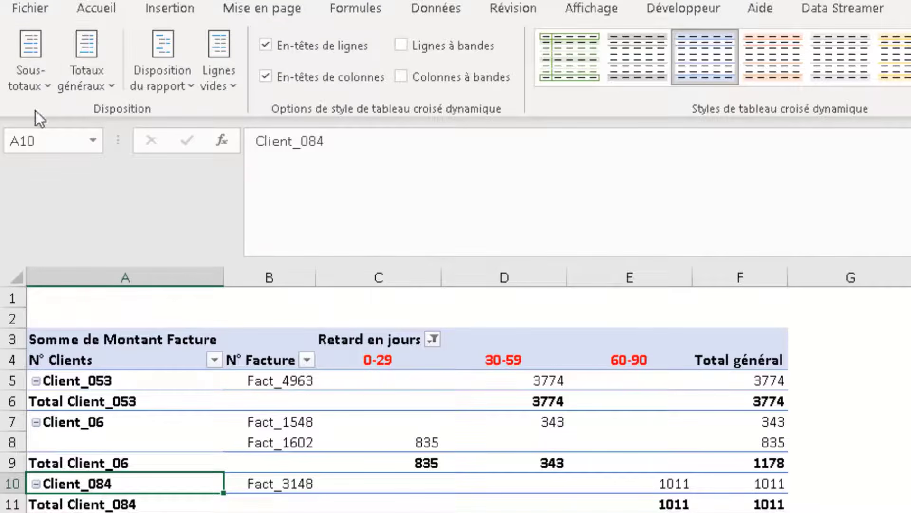
click(45, 88)
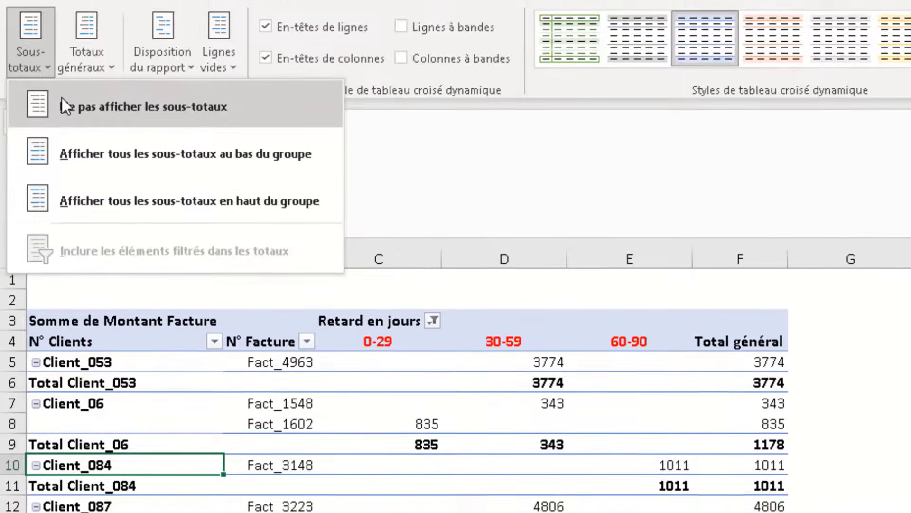
click(61, 118)
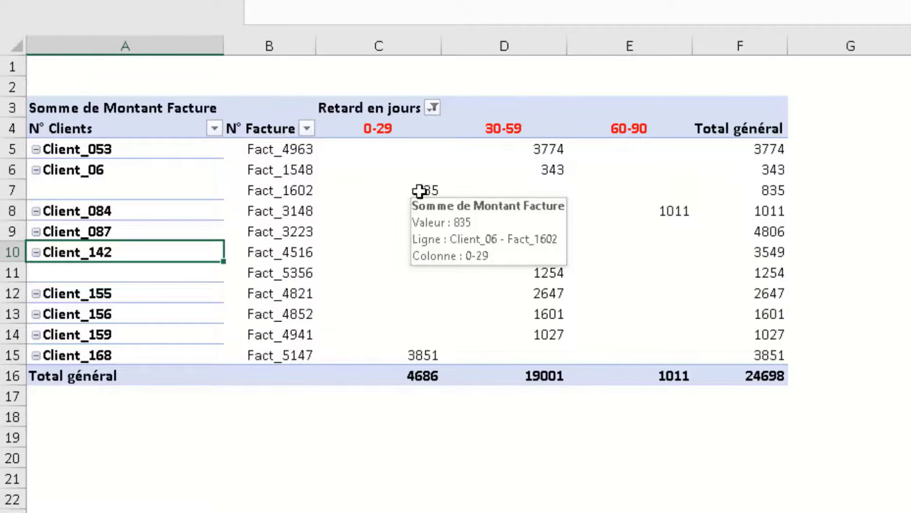
- Show the Montant Facture values as a percentage of the column total and check the Client_168 share in the 0-29 interval
click(419, 190)
right_click(419, 190)
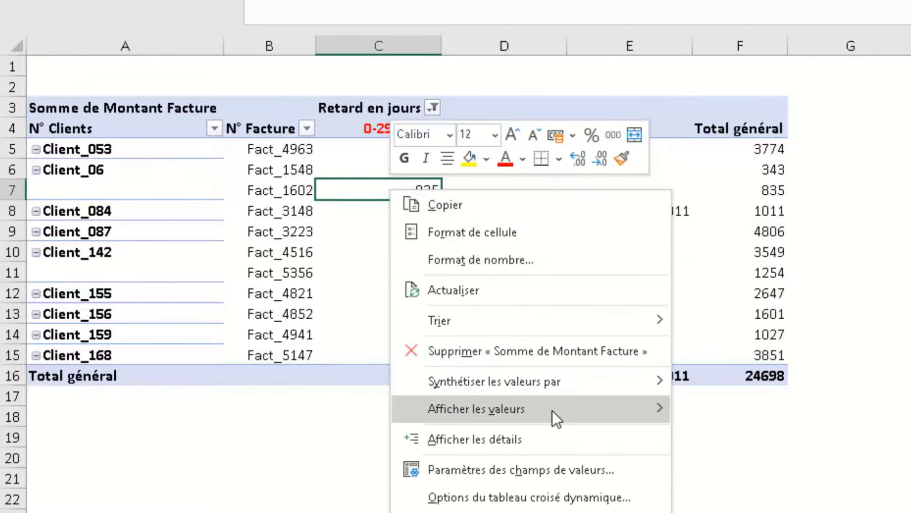
mouse_move(551, 411)
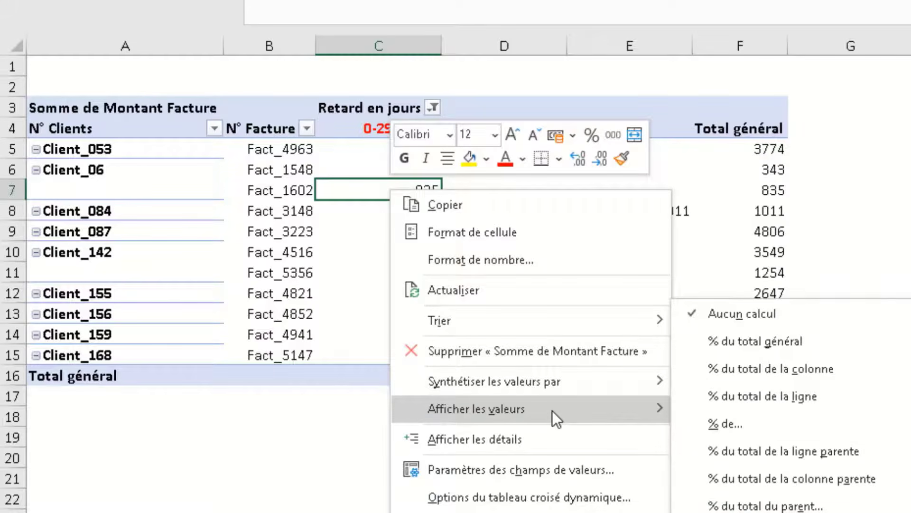
click(747, 377)
click(375, 355)
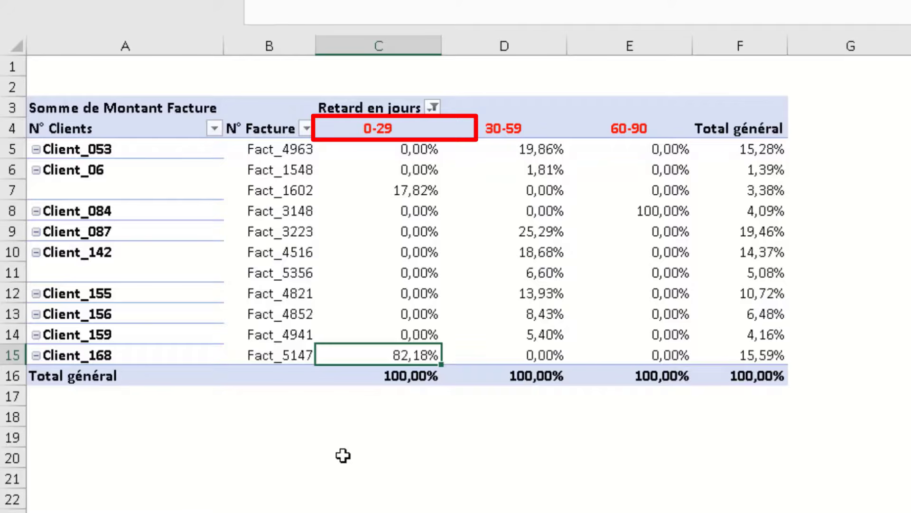
- Show the Montant Facture values as a percentage of the grand total and check the 0-29 and 30-59 interval totals
right_click(345, 186)
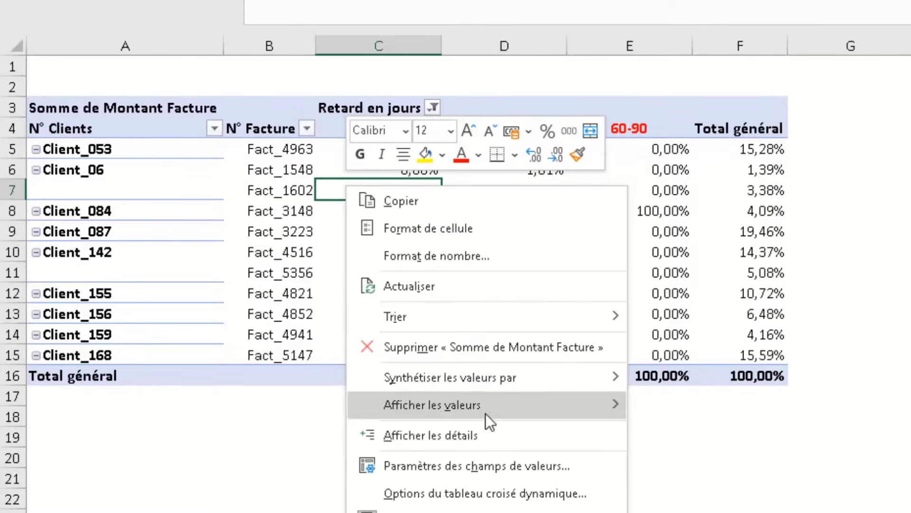
mouse_move(486, 413)
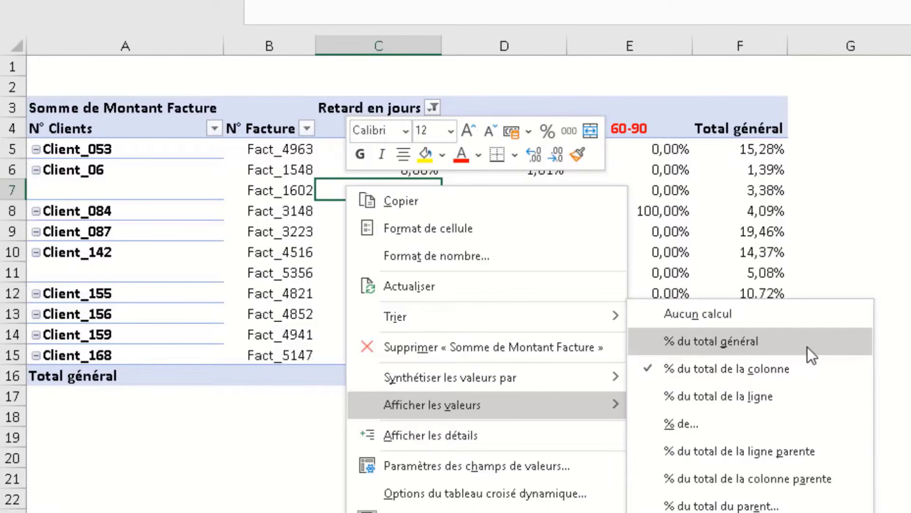
click(825, 347)
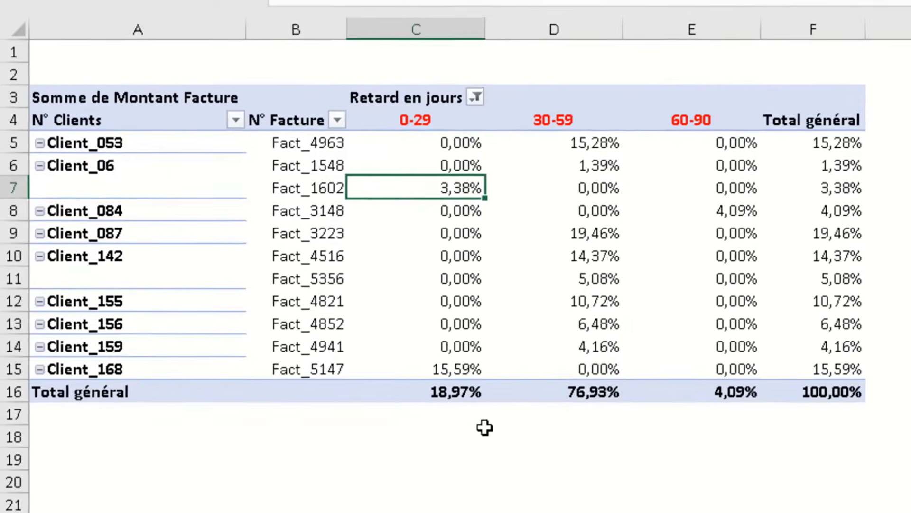
click(453, 403)
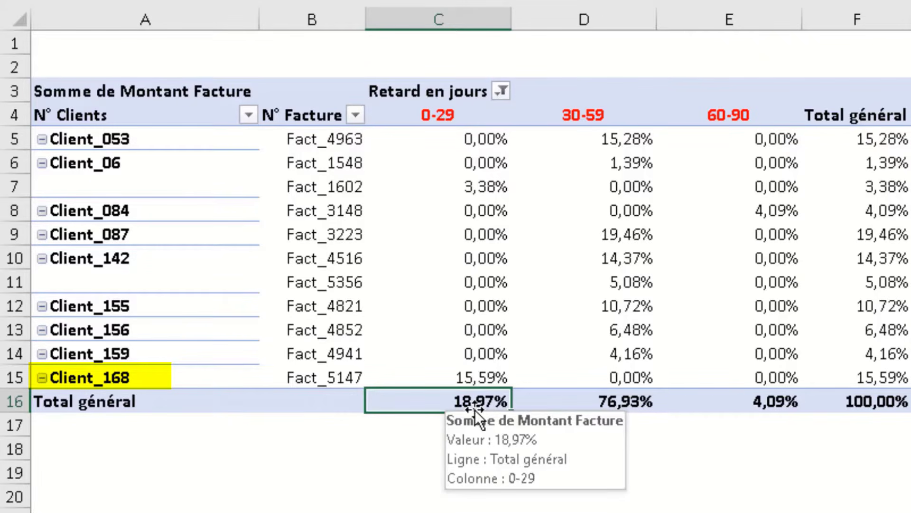
click(595, 404)
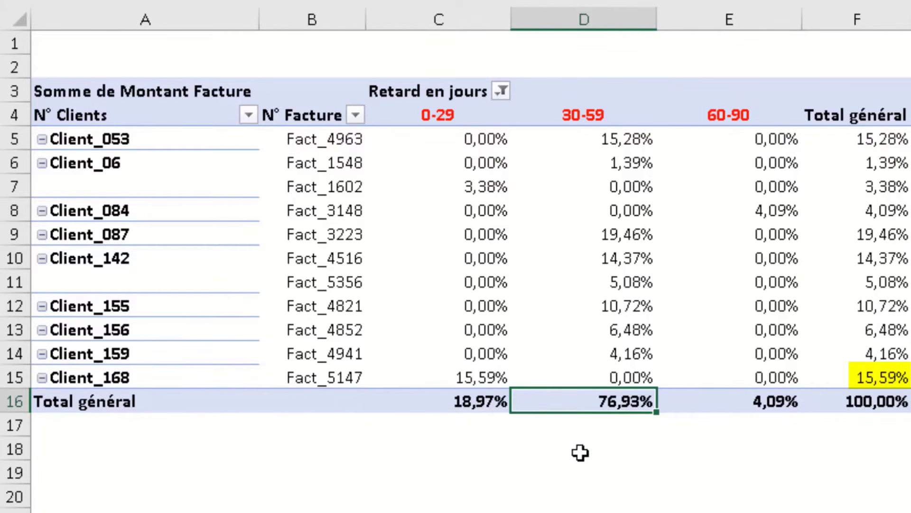